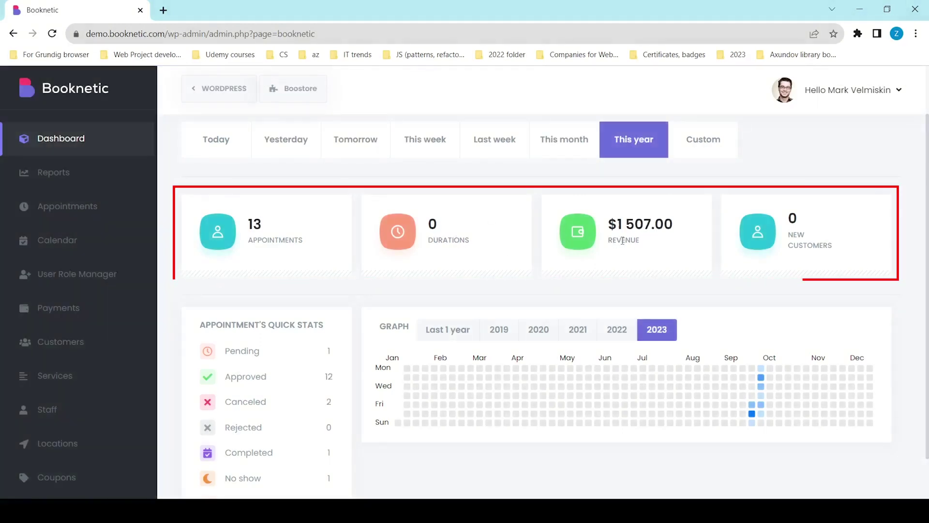
scroll(634, 245, down, 1)
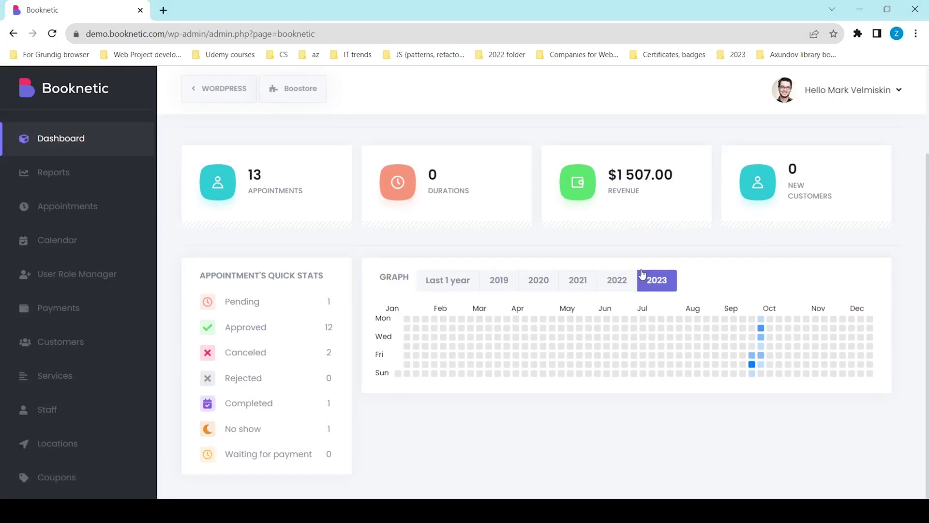
View the 2019 activity graph, return to 2023, then apply a custom 3–28 October 2023 range.
click(501, 282)
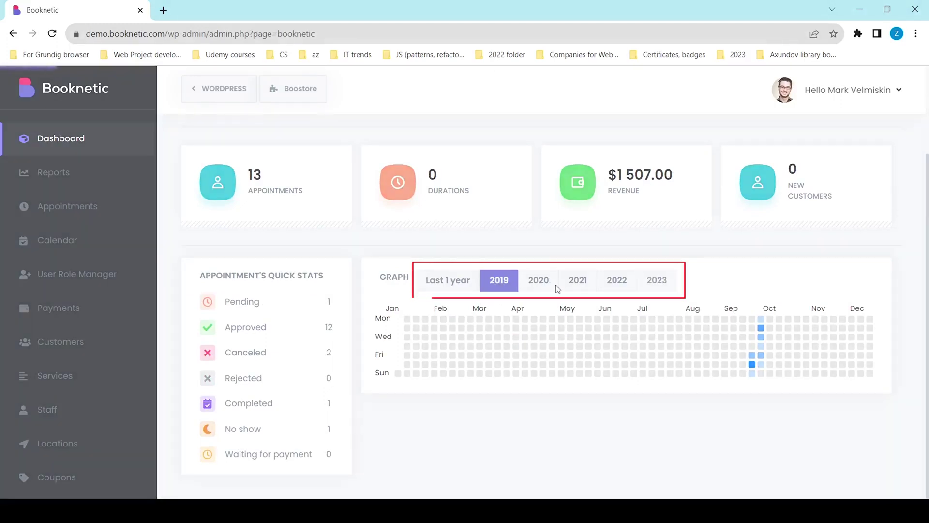
click(657, 279)
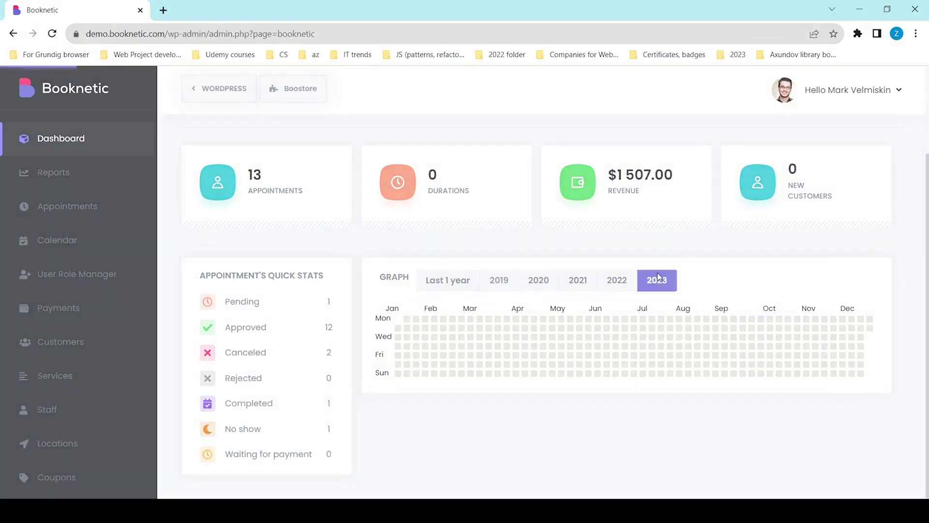
scroll(658, 276, up, 1)
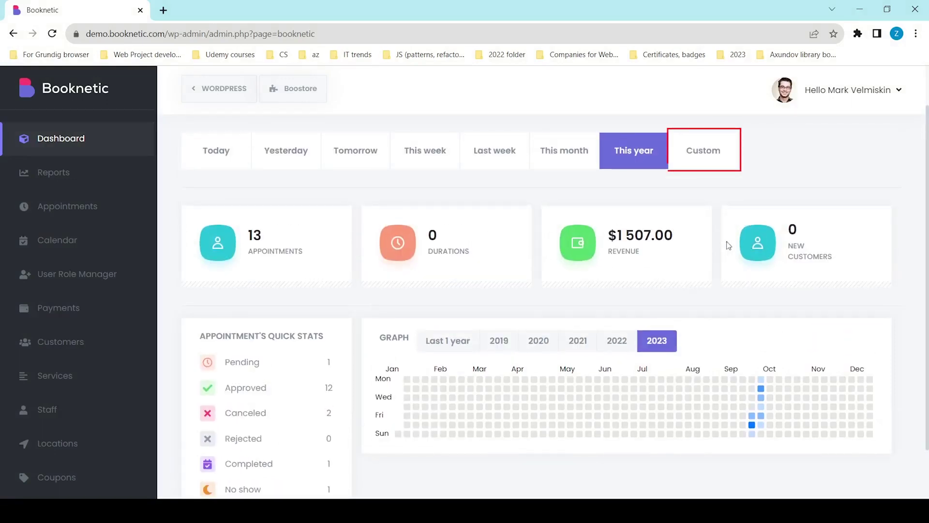
click(682, 153)
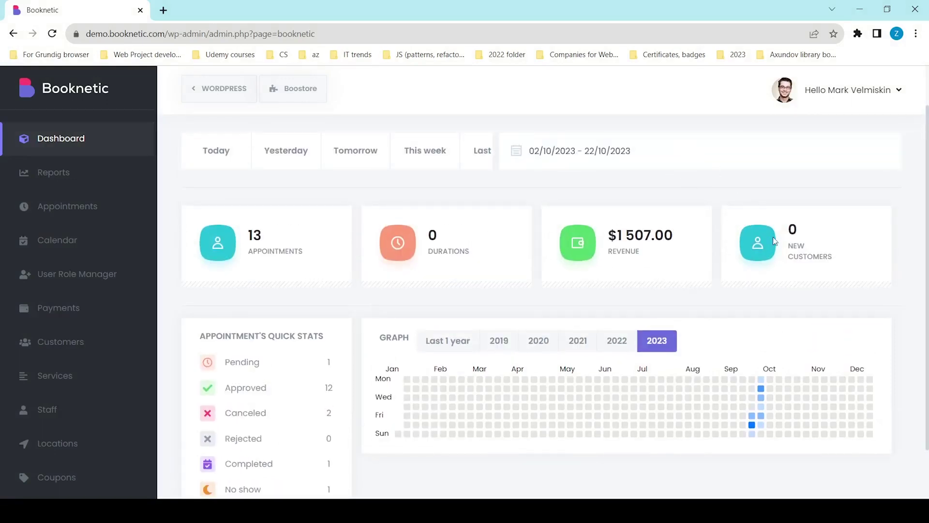
click(601, 161)
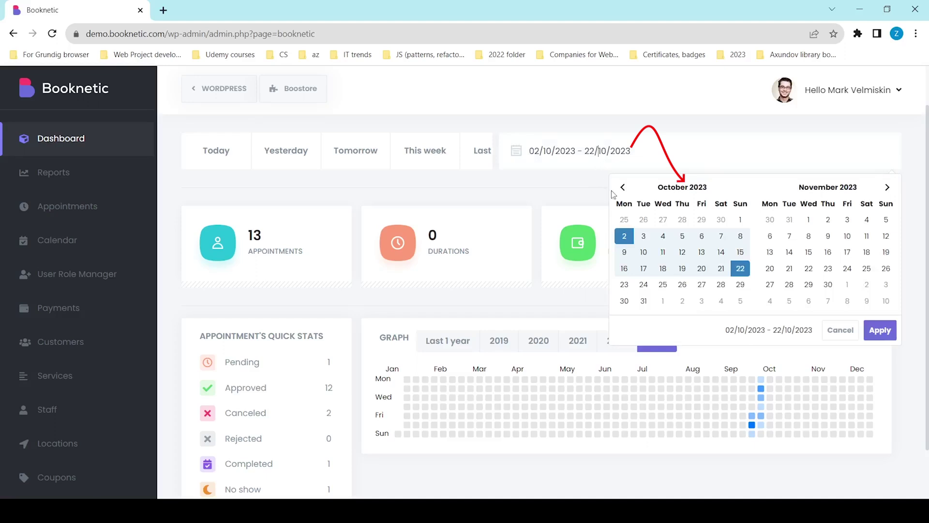
click(644, 237)
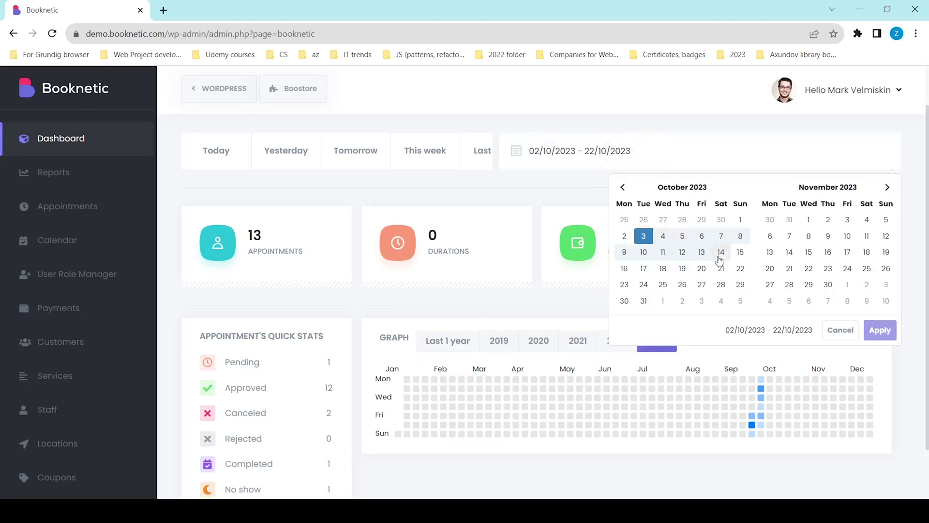
click(877, 331)
scroll(747, 317, down, 2)
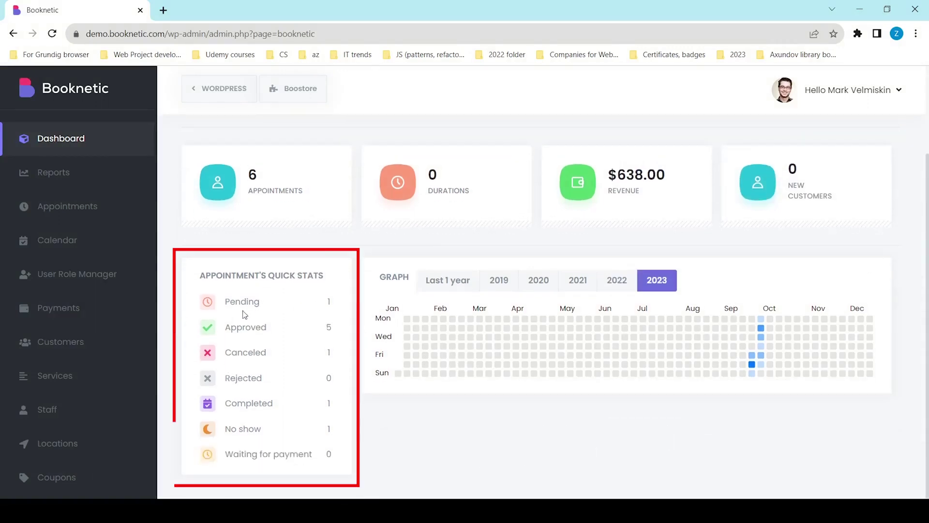
scroll(730, 287, up, 2)
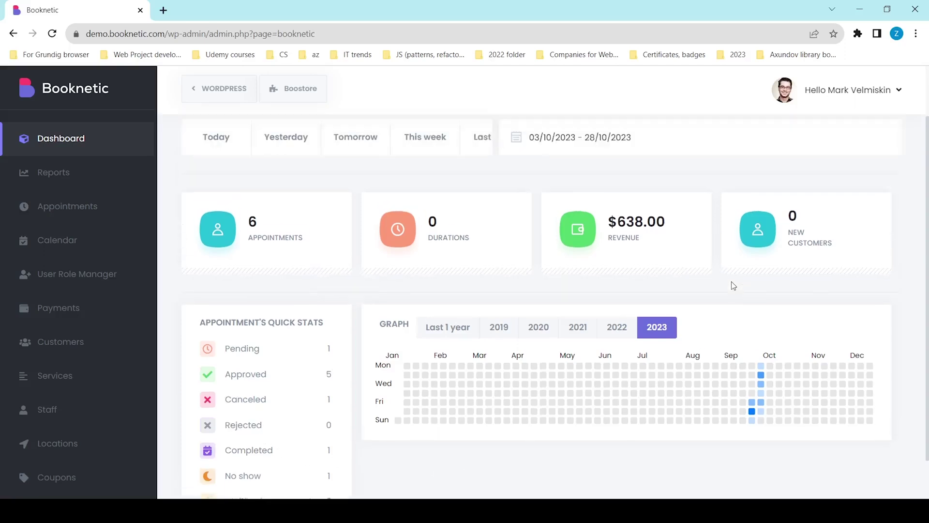